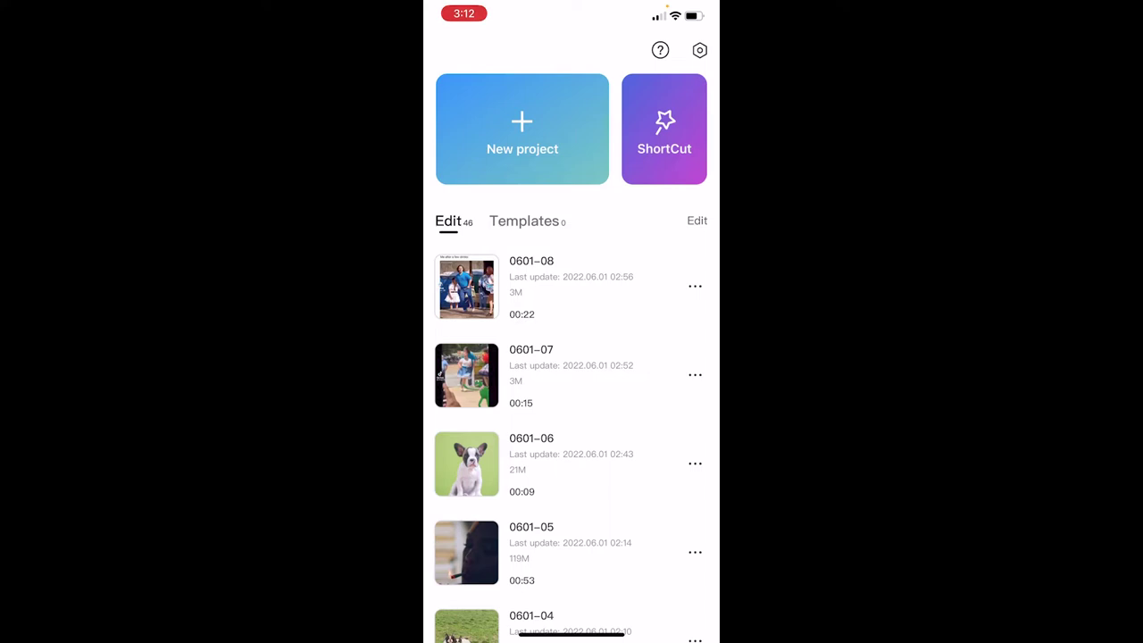
Step: Create a new project from the 00:05 seagull sky video in Recents
left_click(522, 129)
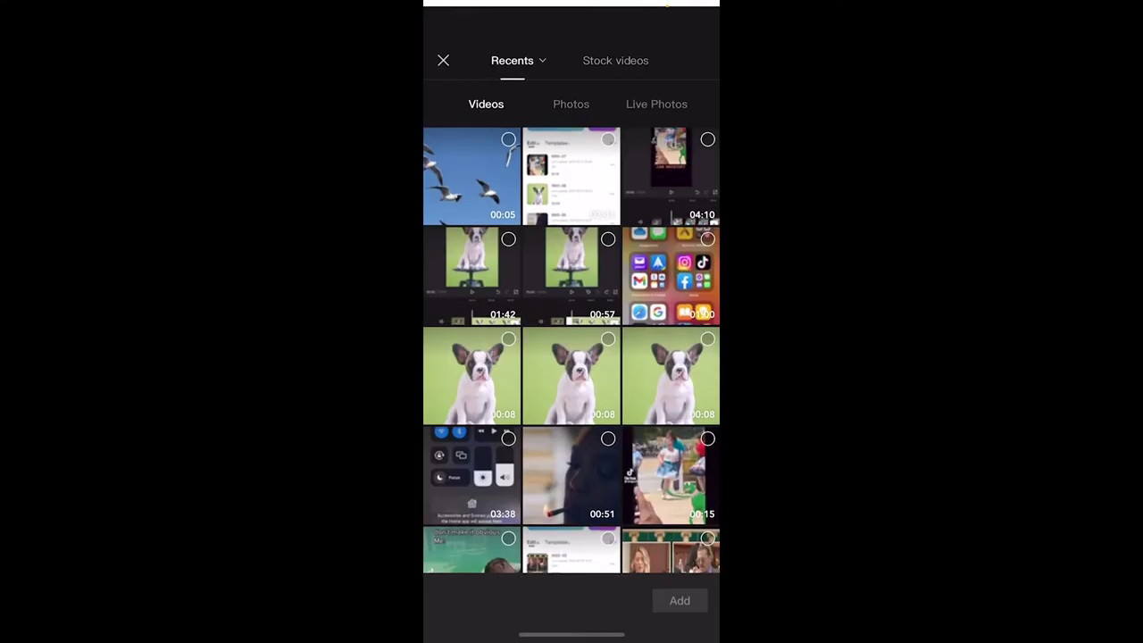
left_click(508, 133)
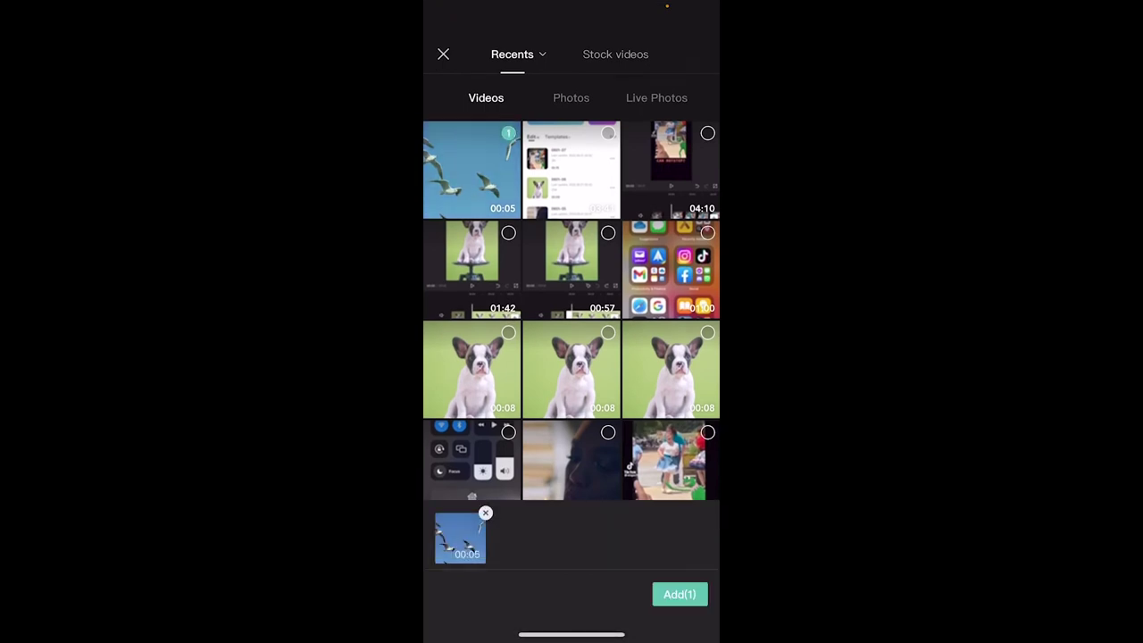
left_click(680, 594)
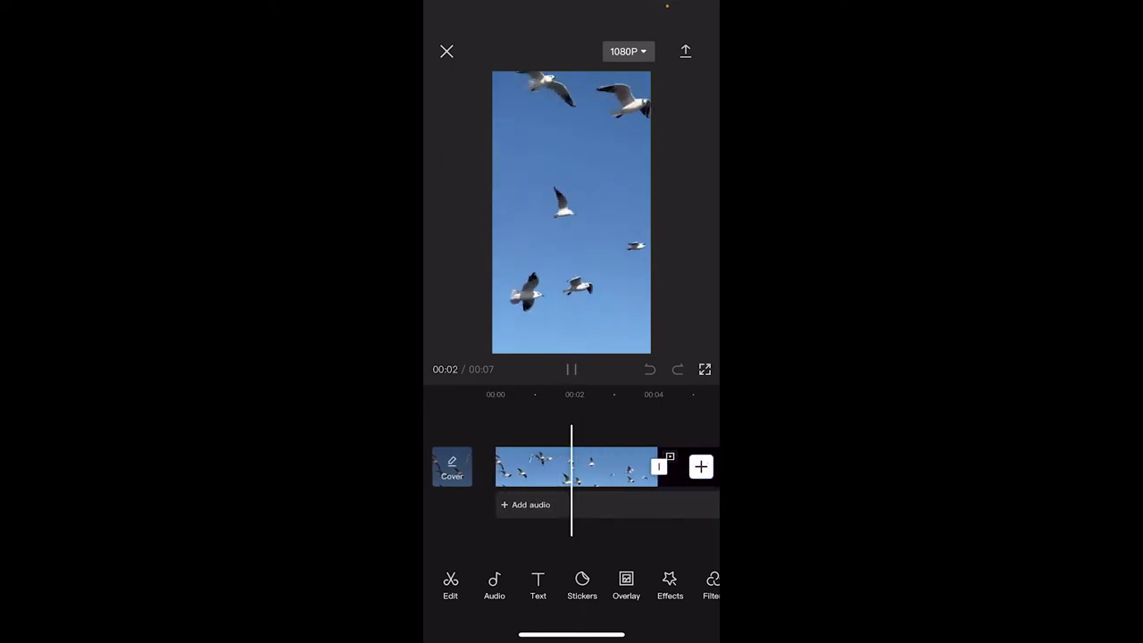
left_click_drag(536, 466, 599, 466)
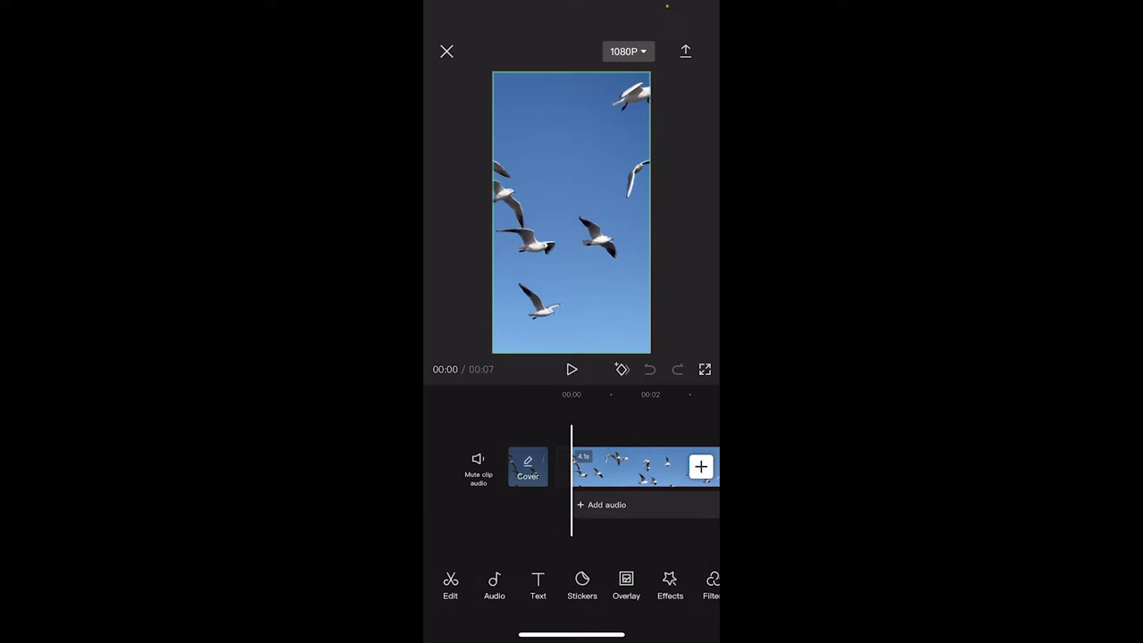
left_click(634, 466)
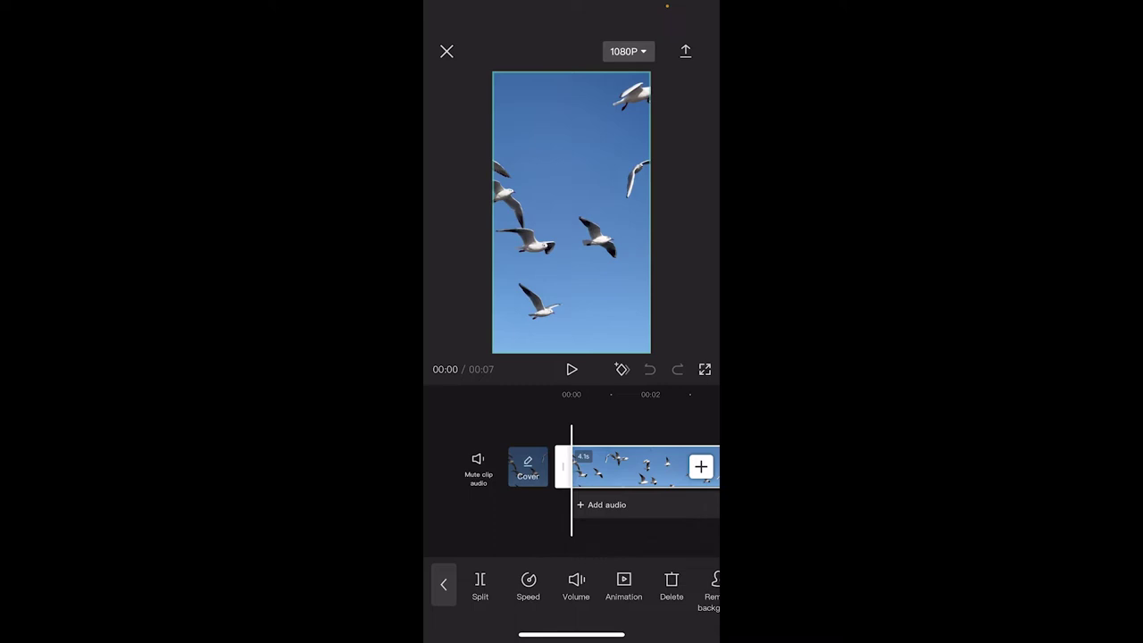
Step: Set the seagull clip's constant speed to 0.5x, apply it, and preview the slowed clip
left_click(528, 585)
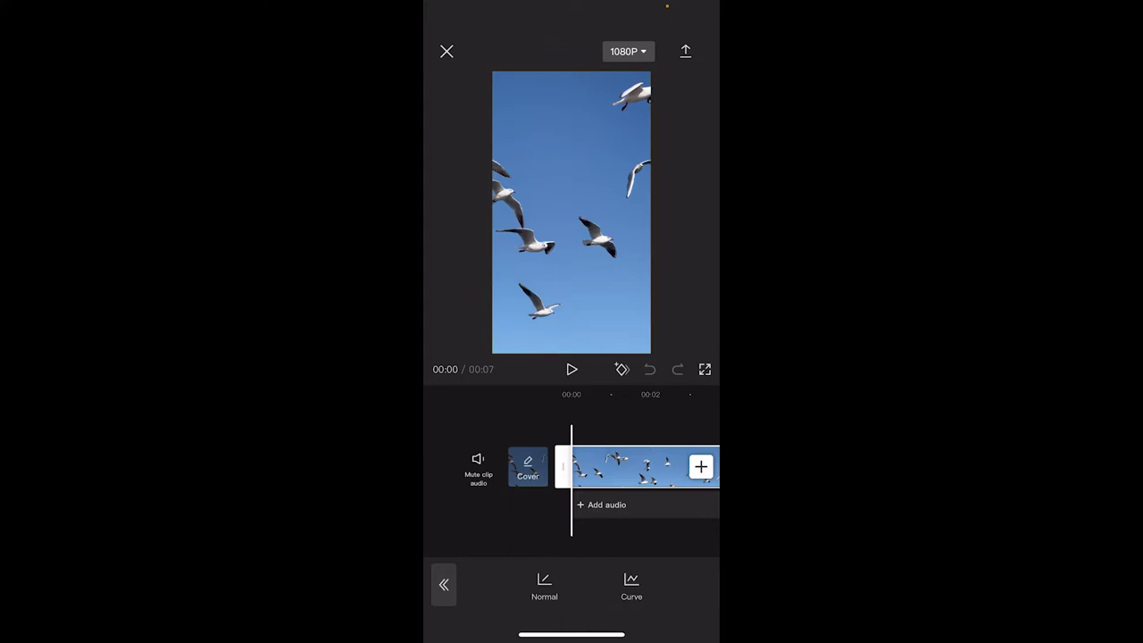
left_click(544, 585)
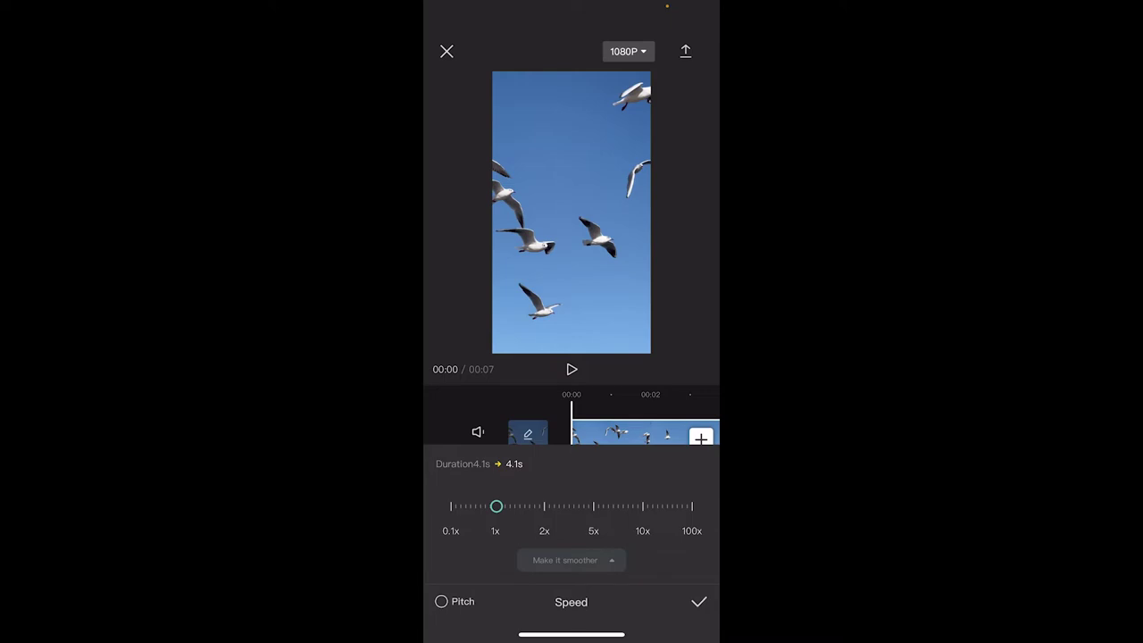
left_click_drag(497, 506, 468, 506)
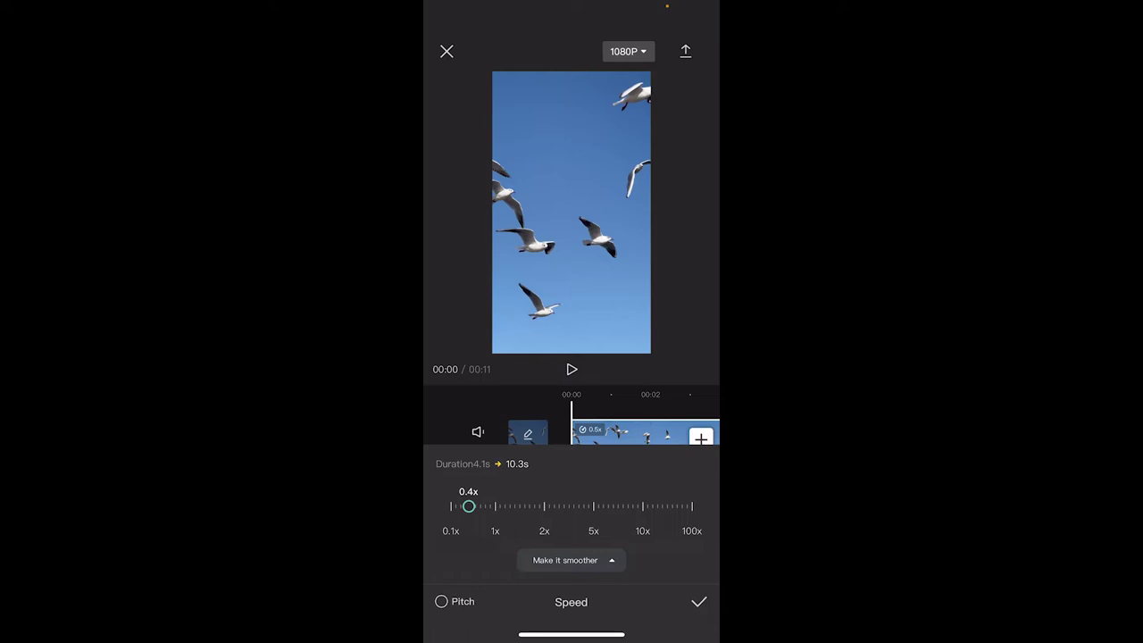
mouse_move(469, 506)
left_mouse_down()
mouse_move(454, 507)
mouse_move(513, 507)
left_mouse_up()
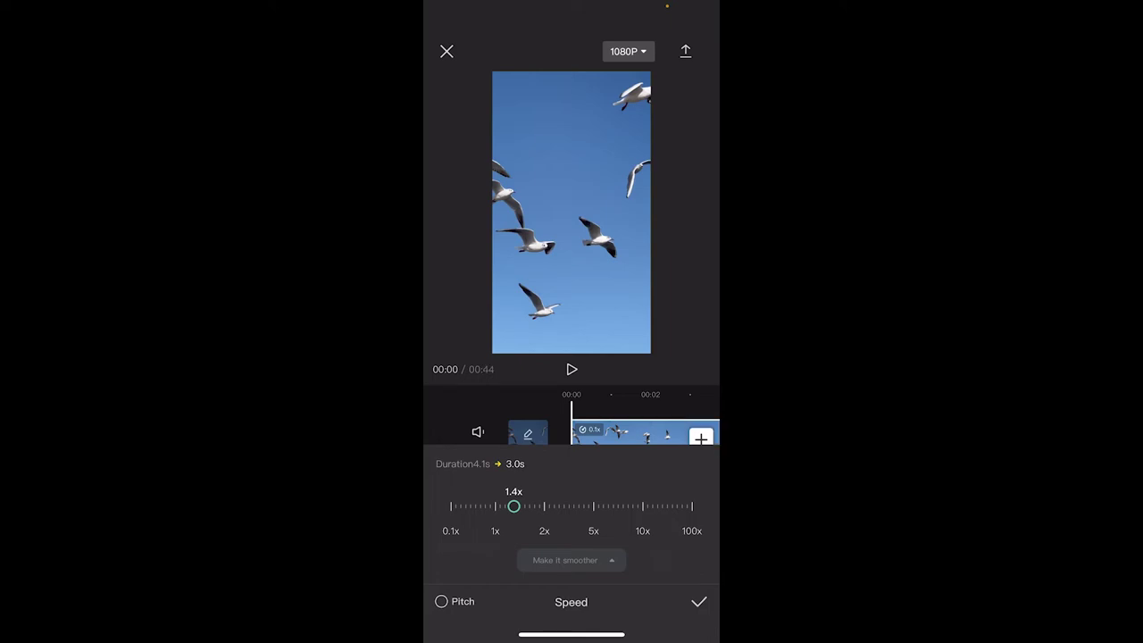
left_click_drag(514, 507, 471, 506)
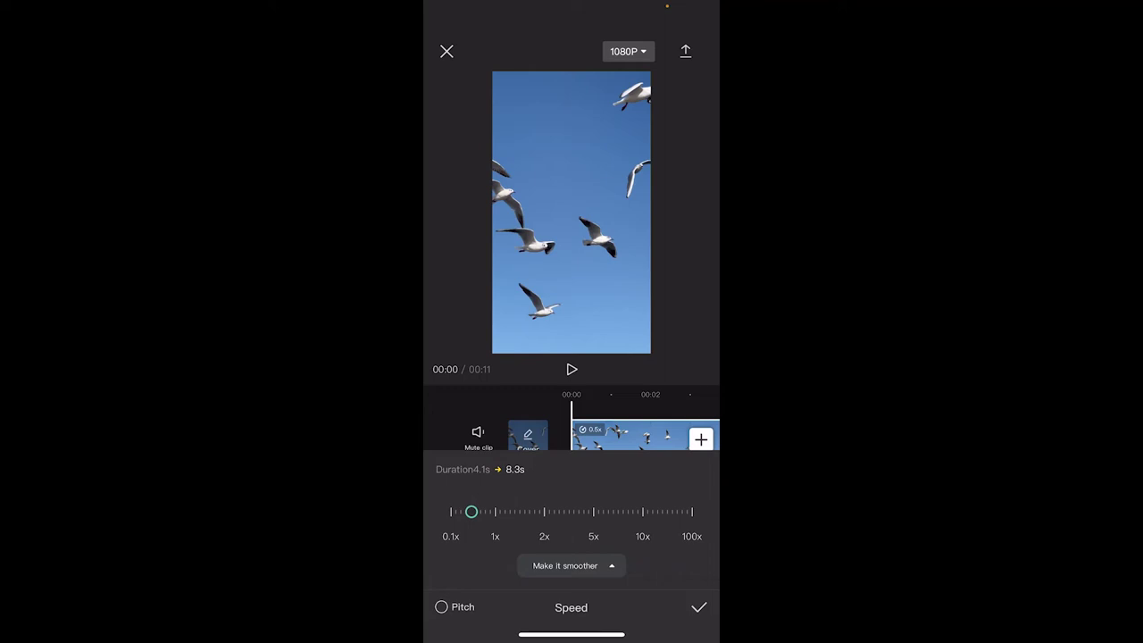
left_click(699, 607)
left_click(571, 369)
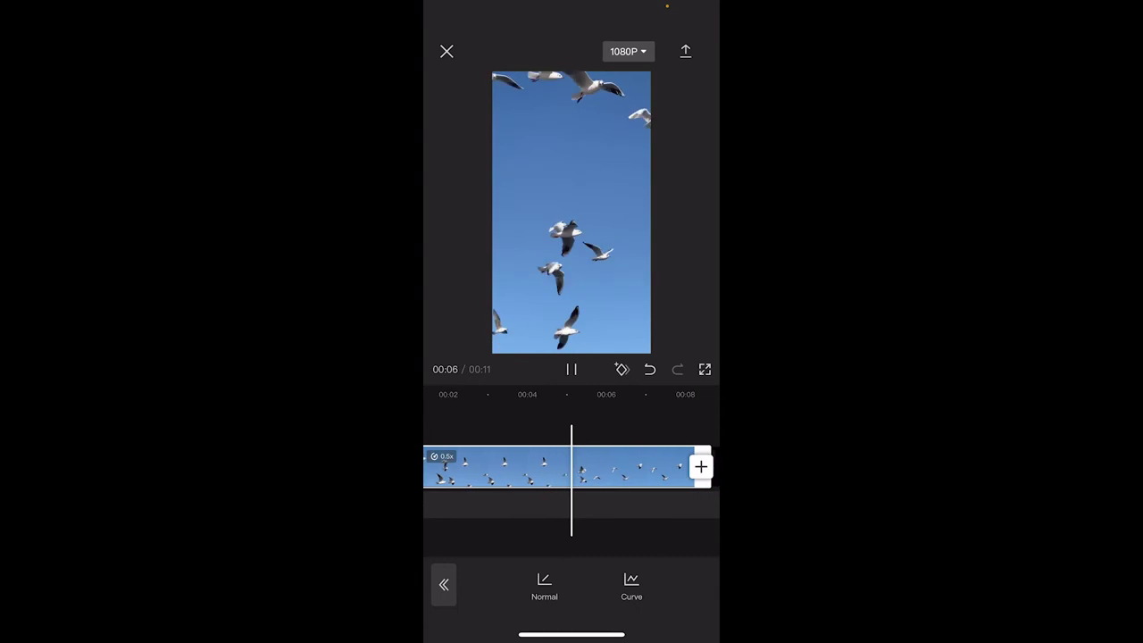
left_click(536, 536)
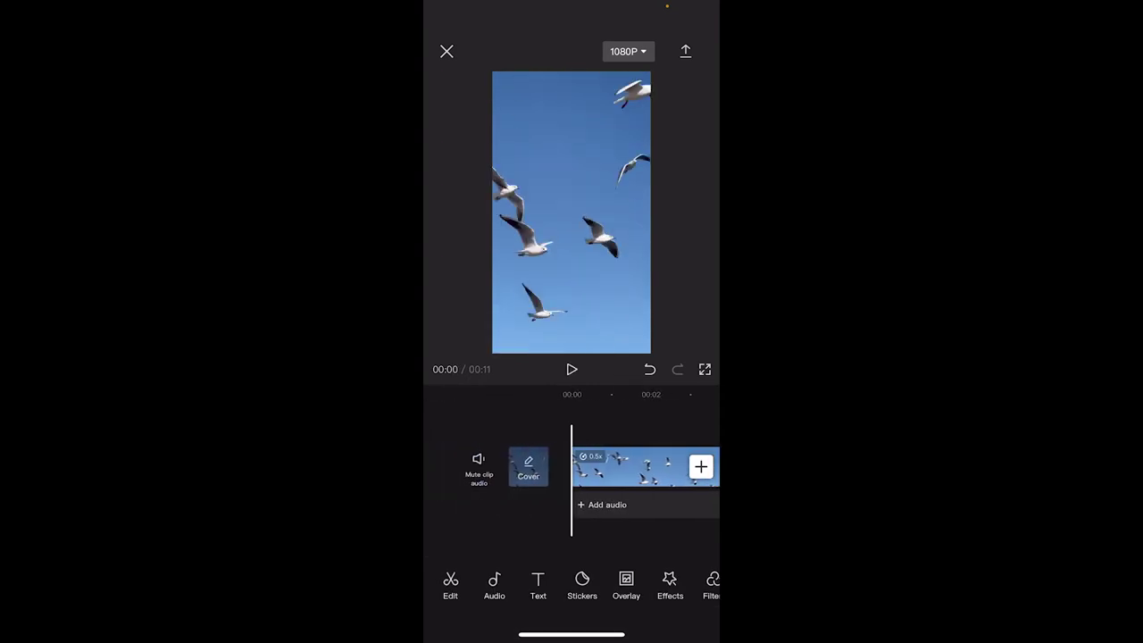
Step: Undo the half-speed change and set the seagull clip's constant speed to 0.2x
left_click(649, 368)
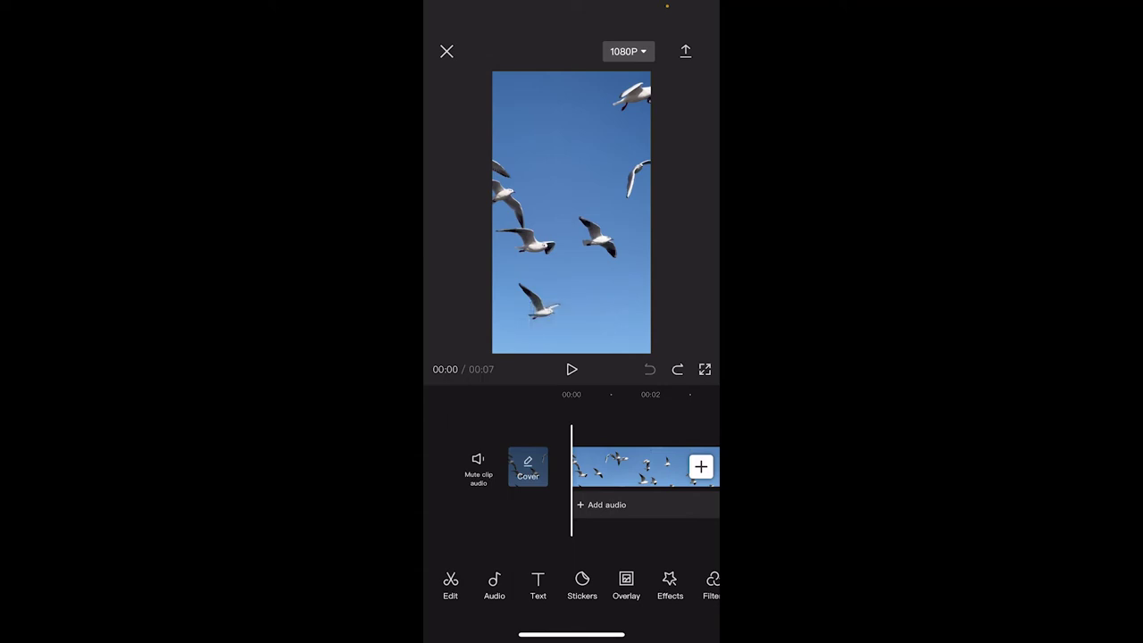
left_click(634, 467)
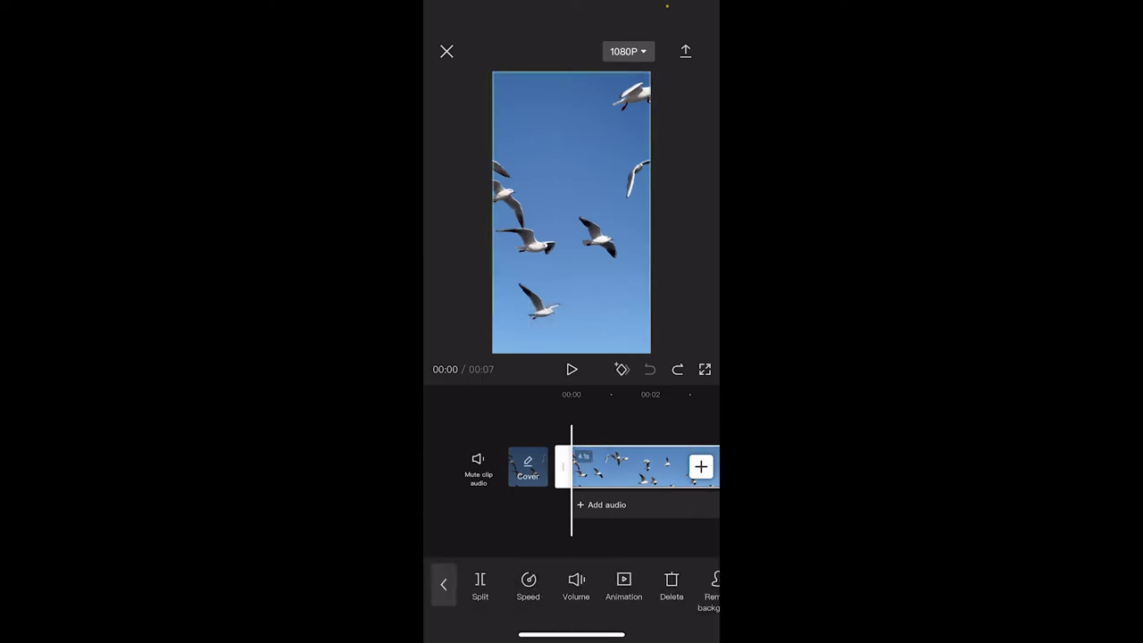
left_click(528, 585)
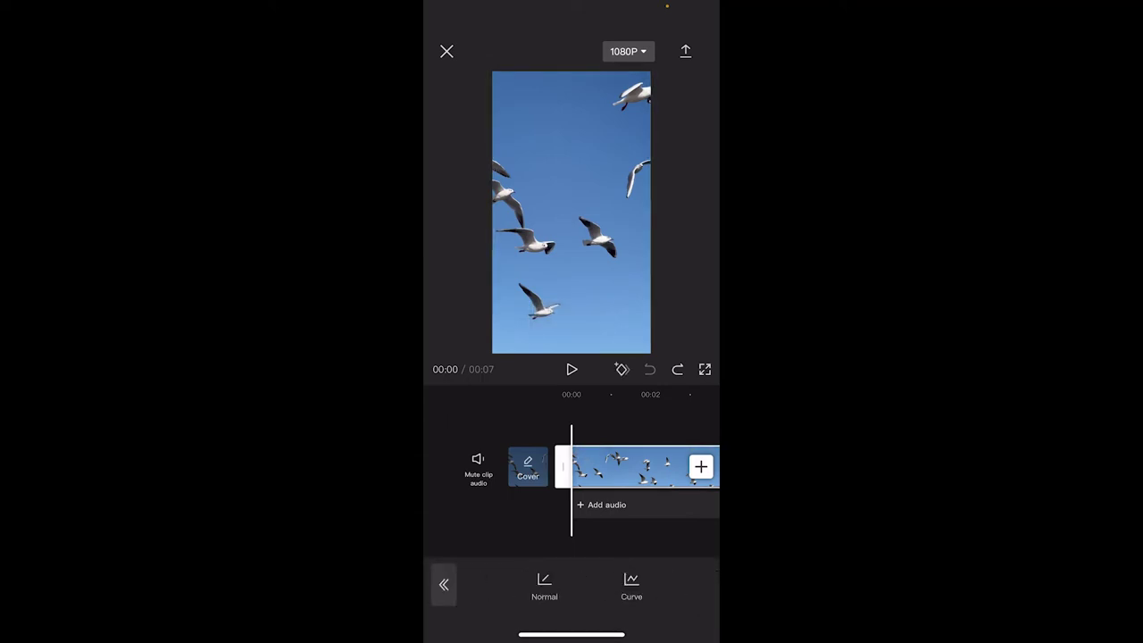
left_click(543, 585)
left_click_drag(494, 506, 457, 506)
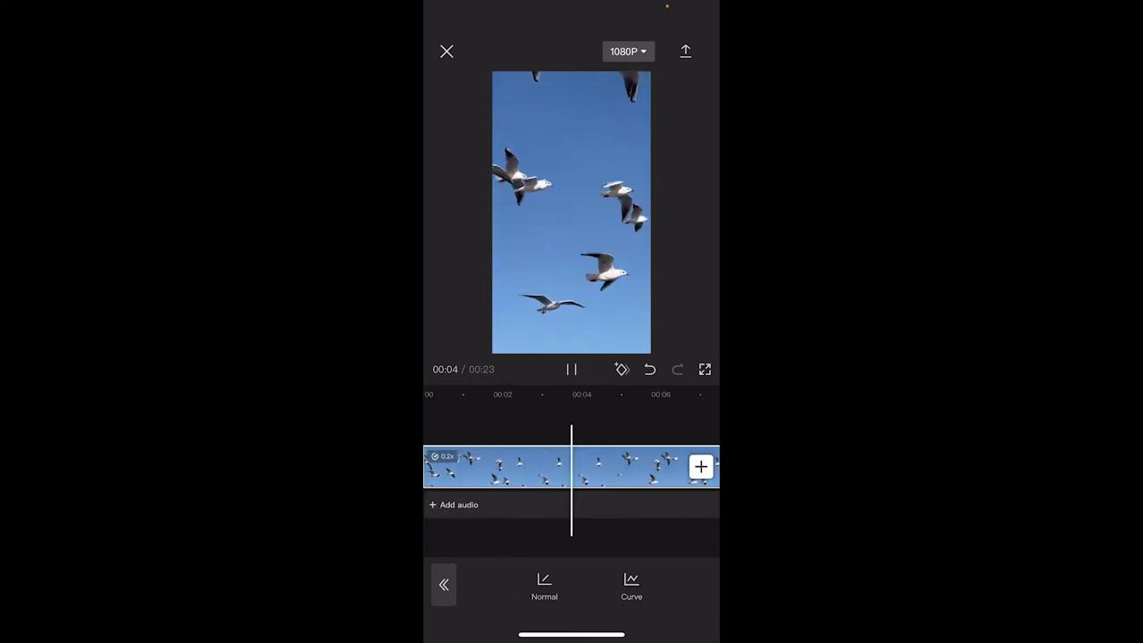
left_click(571, 369)
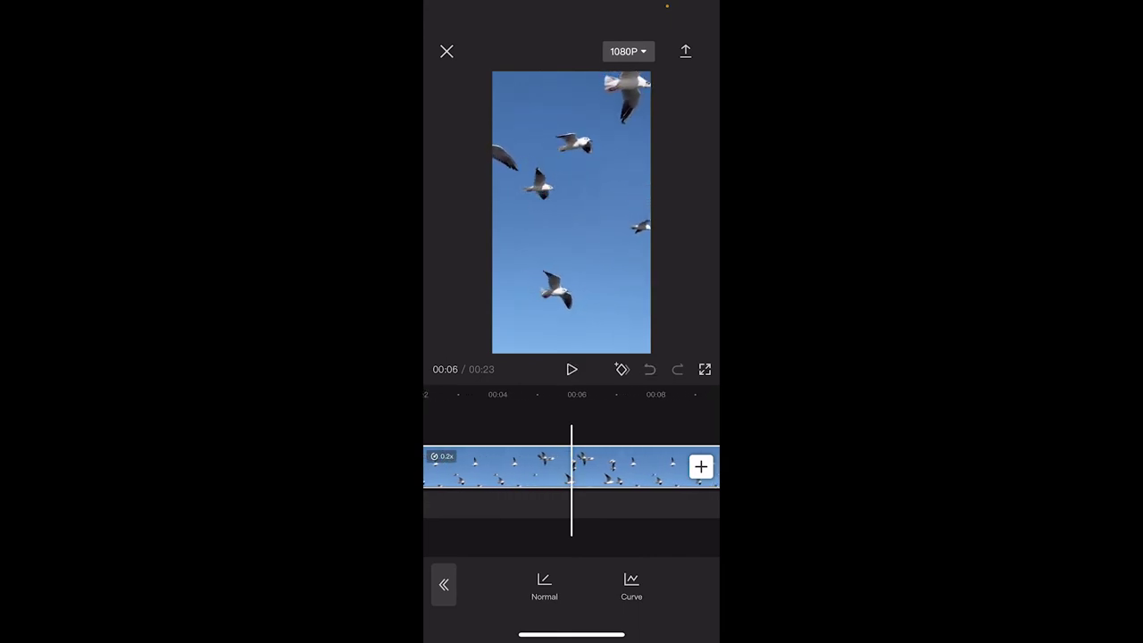
Step: Revert the clip to 1x speed (4.1 seconds) and reselect it to show clip tools
left_click(649, 369)
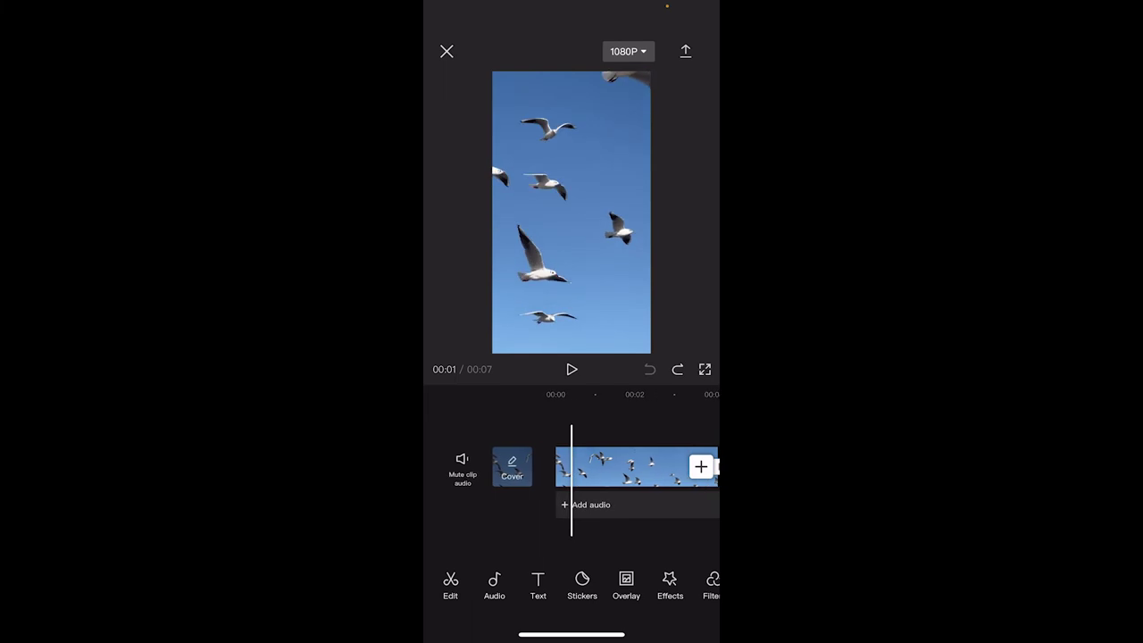
scroll(625, 467, "right", 2)
scroll(616, 466, "right", 1)
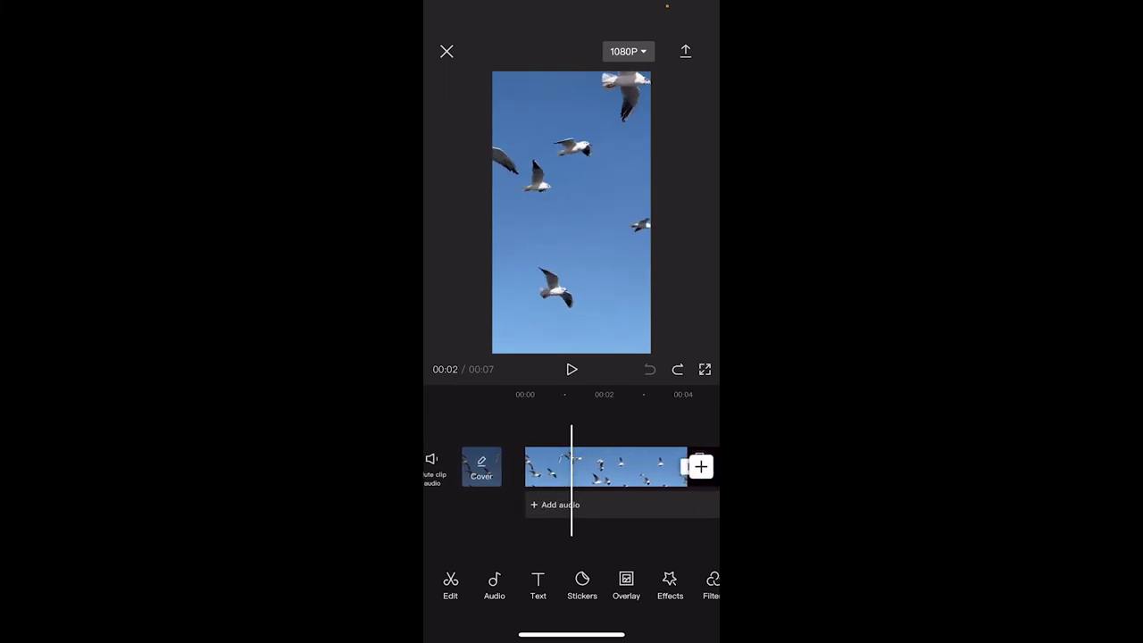
left_click(616, 466)
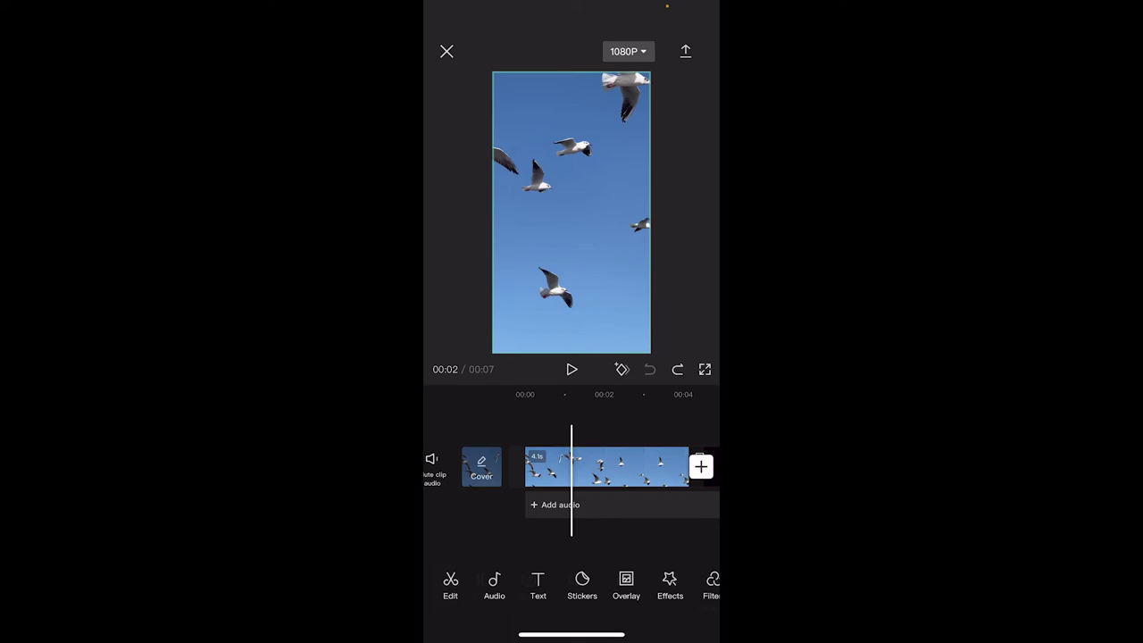
left_click(607, 466)
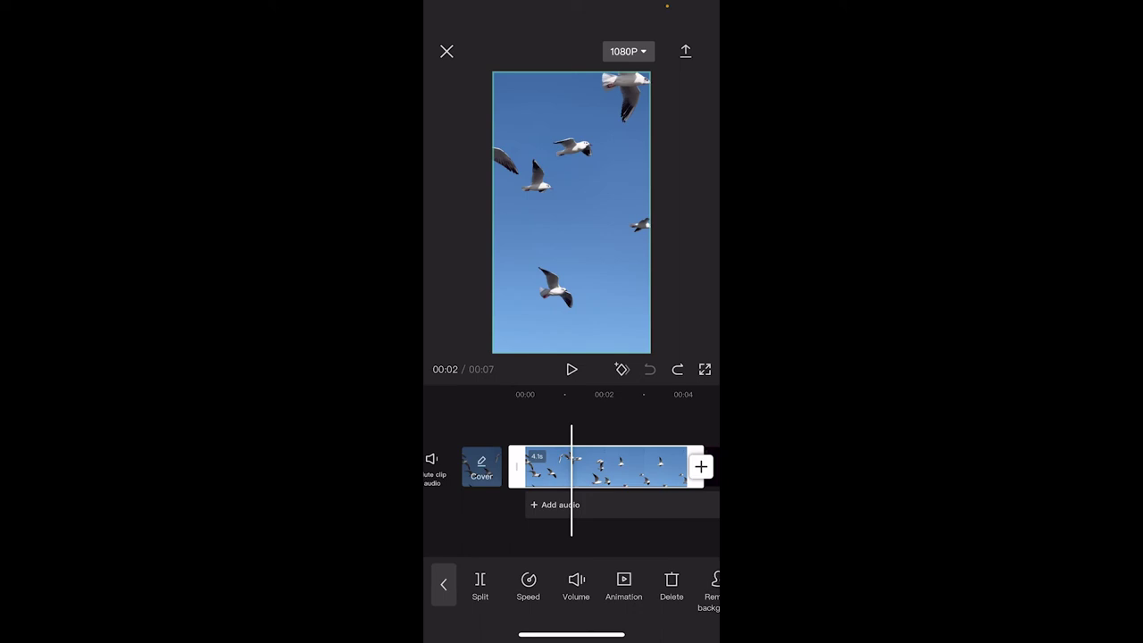
Step: Split the clip at the playhead, delete the black leftover piece, and select the 1.4-second section
left_click_drag(516, 466, 561, 466)
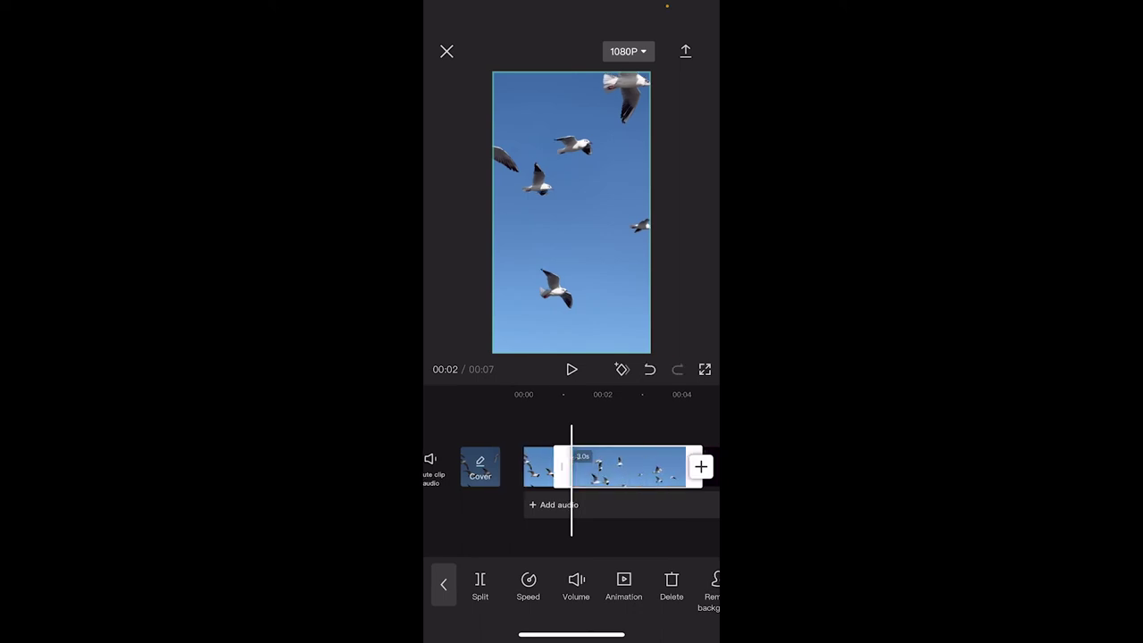
left_click_drag(608, 467, 571, 466)
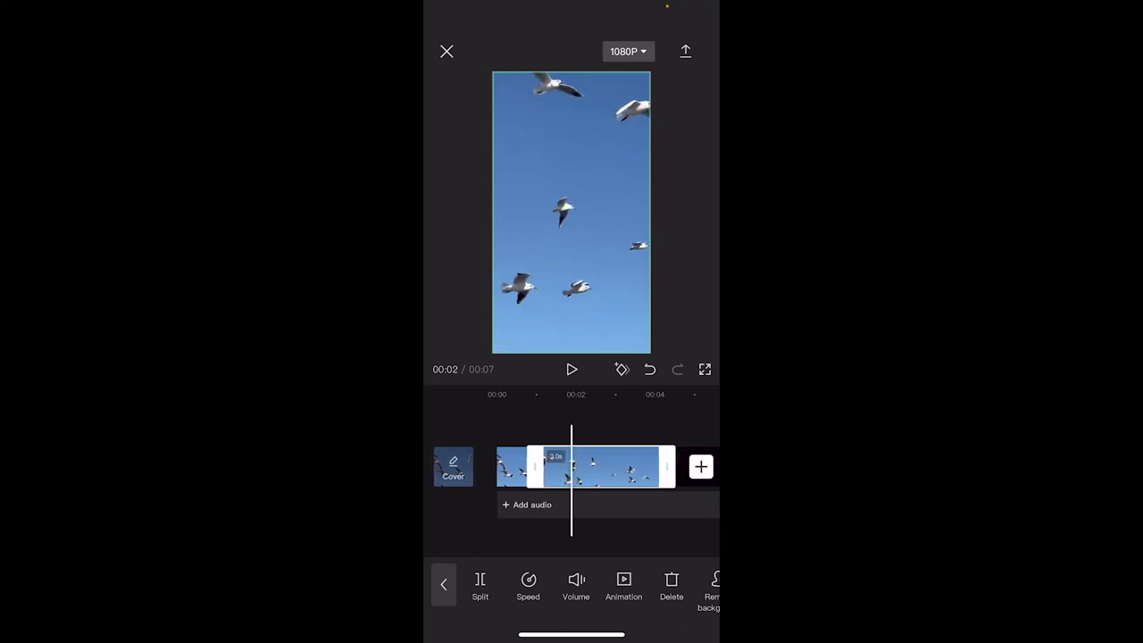
left_click_drag(607, 466, 593, 466)
left_click(481, 584)
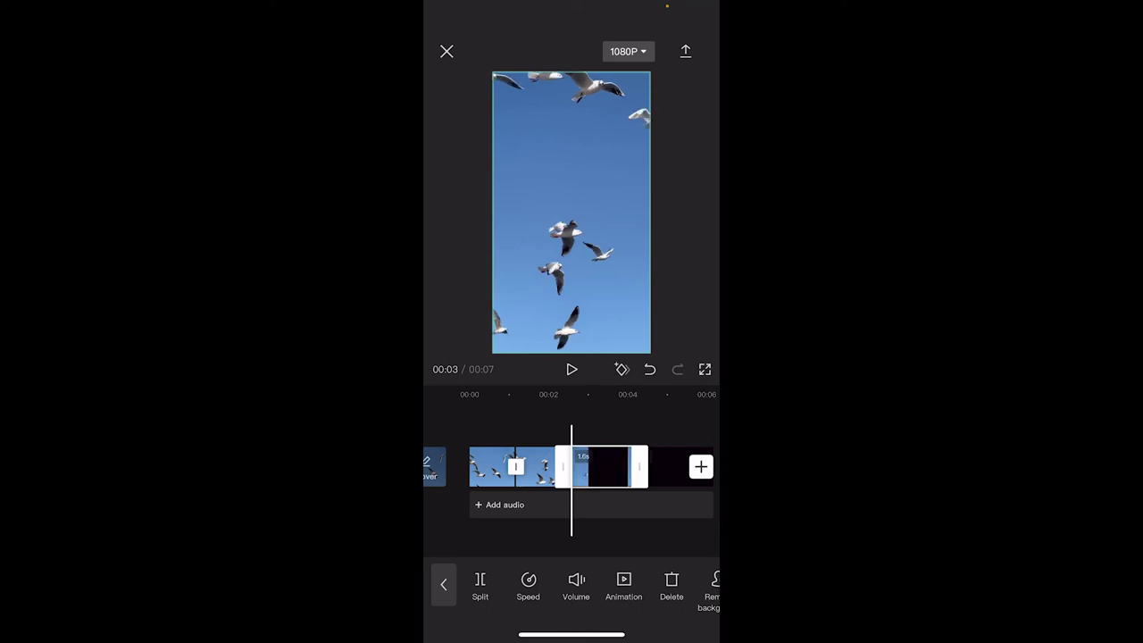
left_click(672, 585)
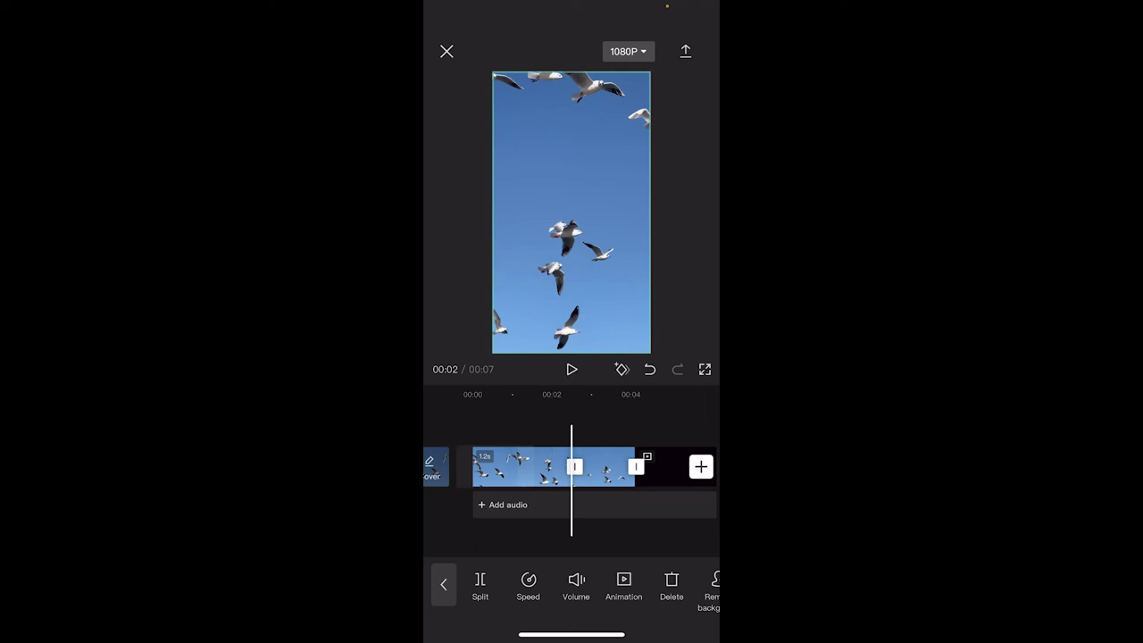
left_click(500, 466)
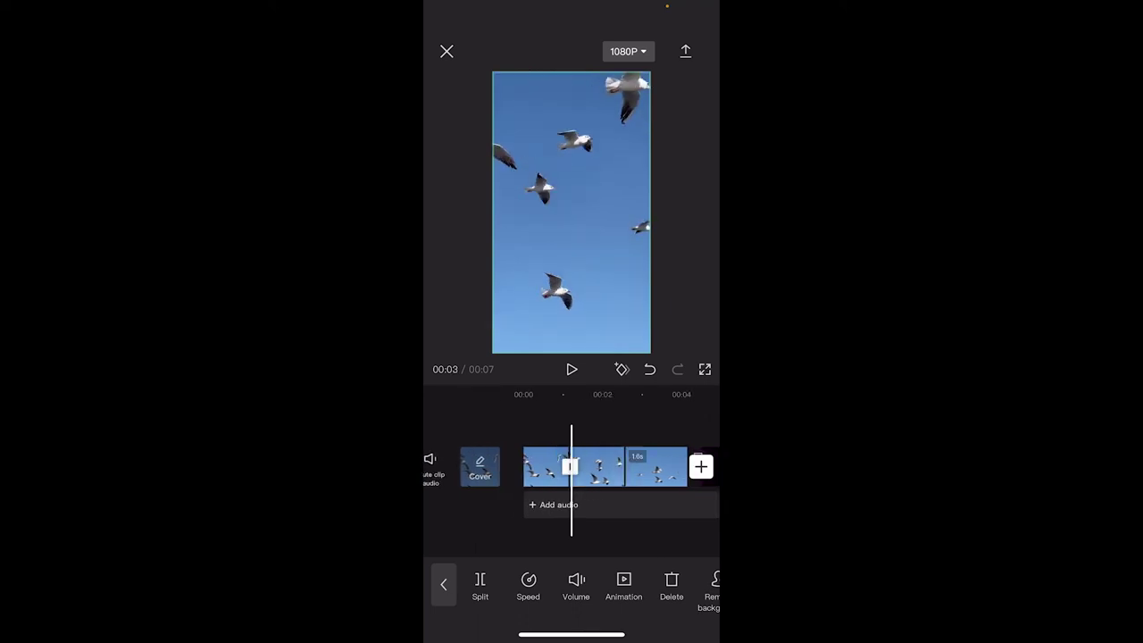
left_click(657, 466)
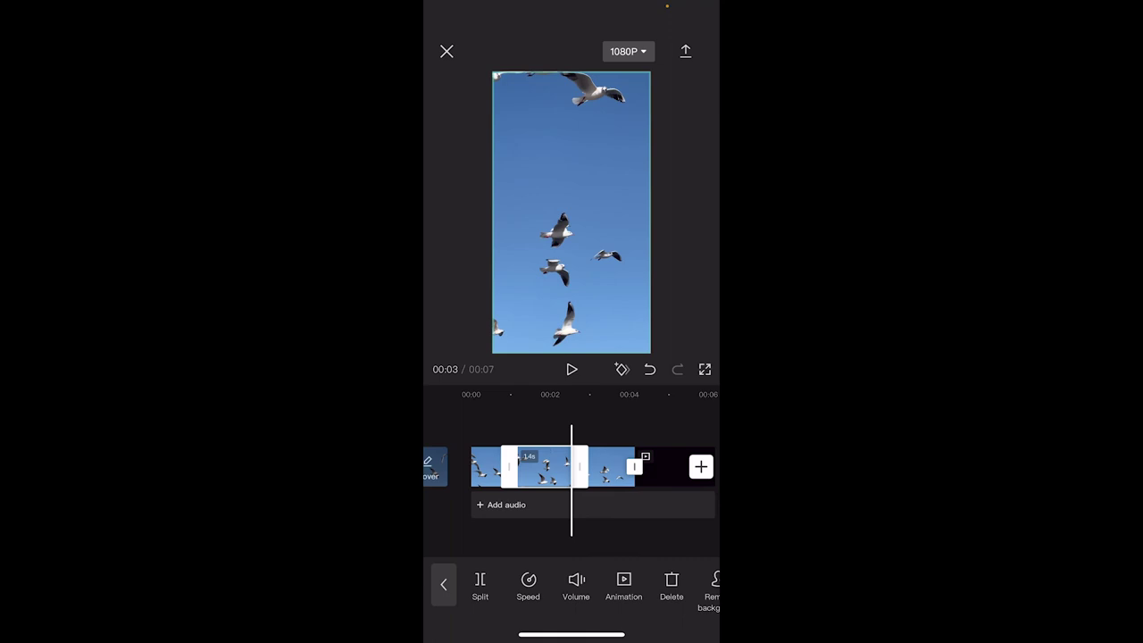
Step: Set the 1.4-second middle section to 0.3x speed, stretching it to 4.7 seconds
left_click(528, 585)
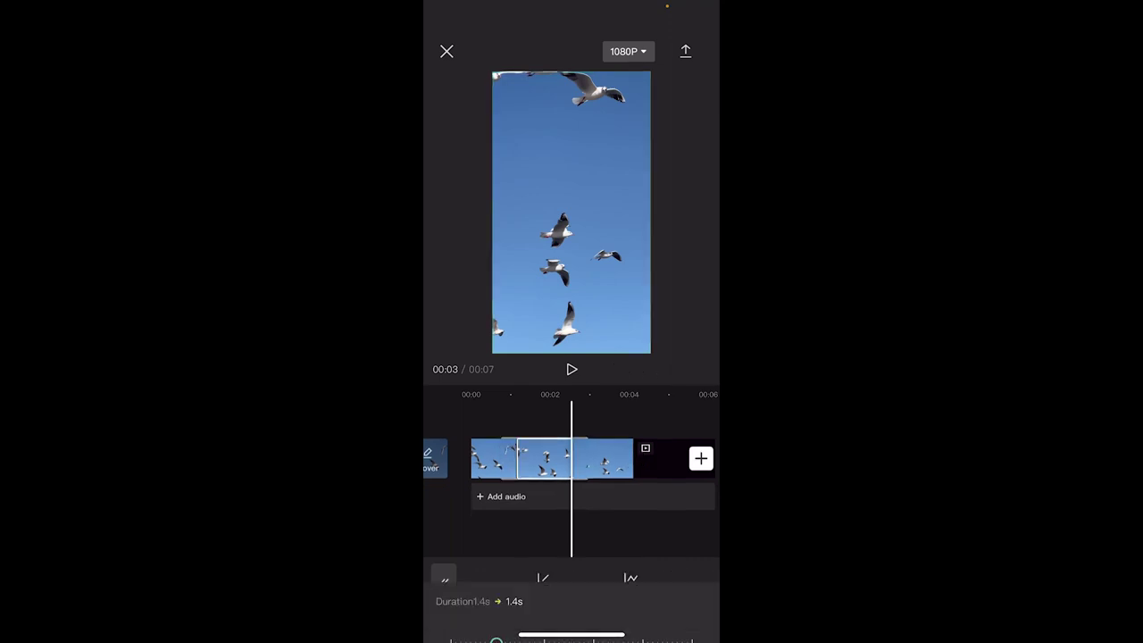
left_click_drag(497, 506, 464, 506)
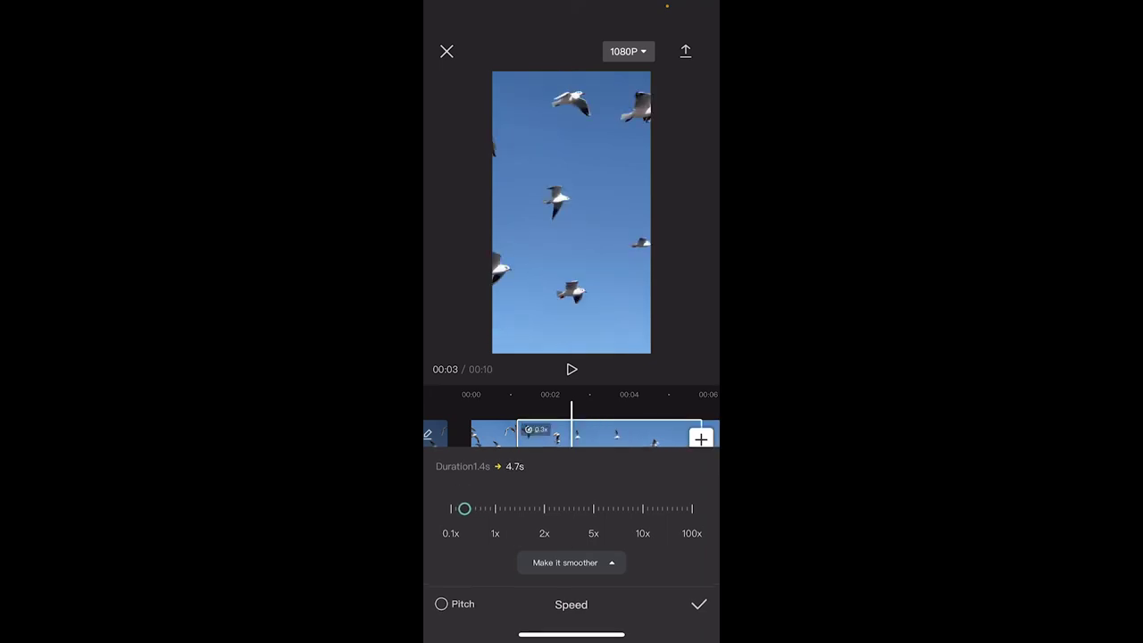
left_click(698, 604)
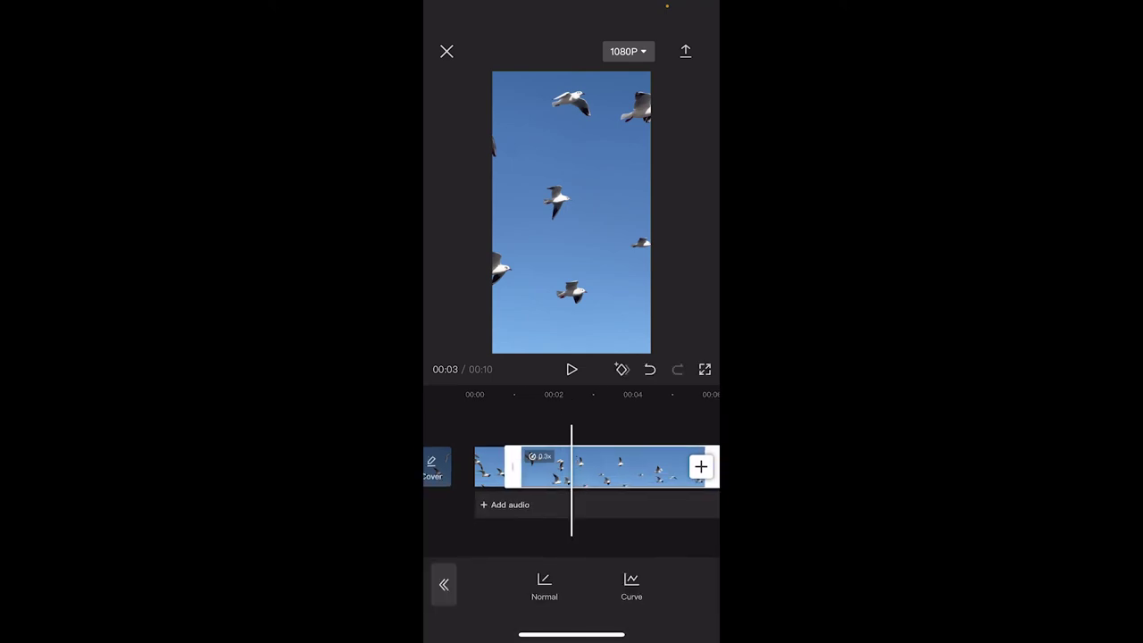
Step: Return to the main toolbar and play the ten-second edited video from the start
left_click(444, 584)
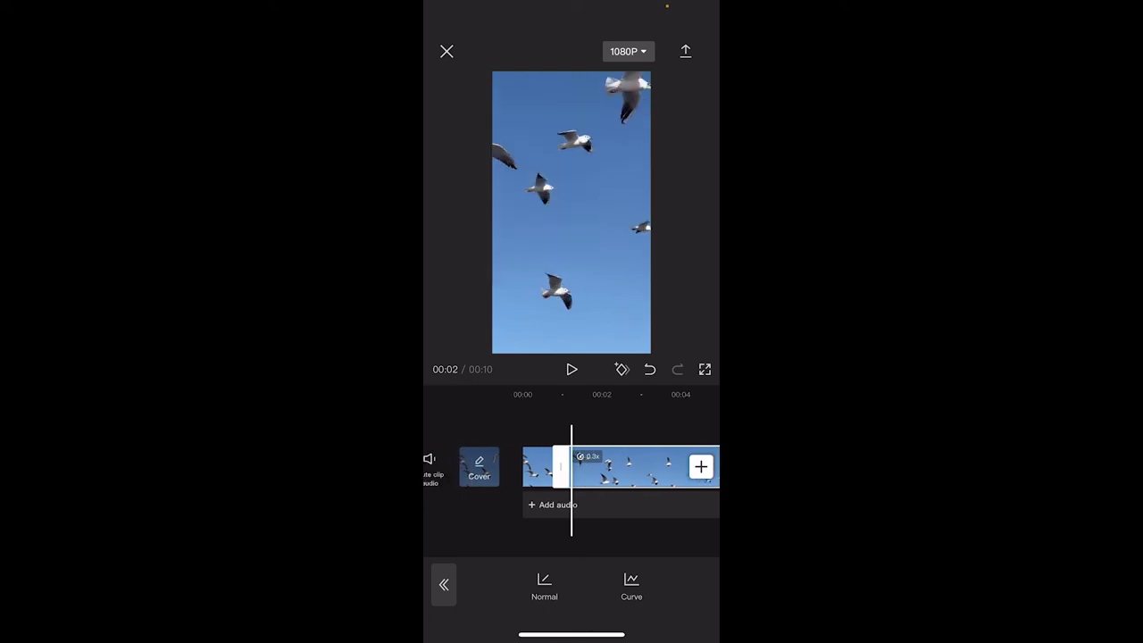
left_click(572, 369)
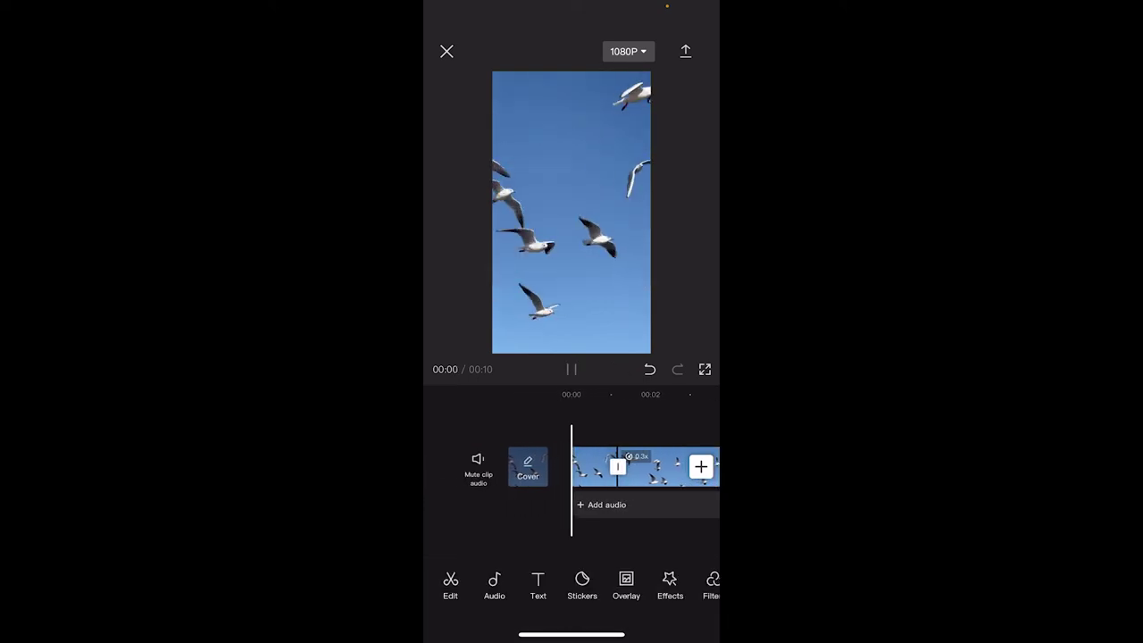